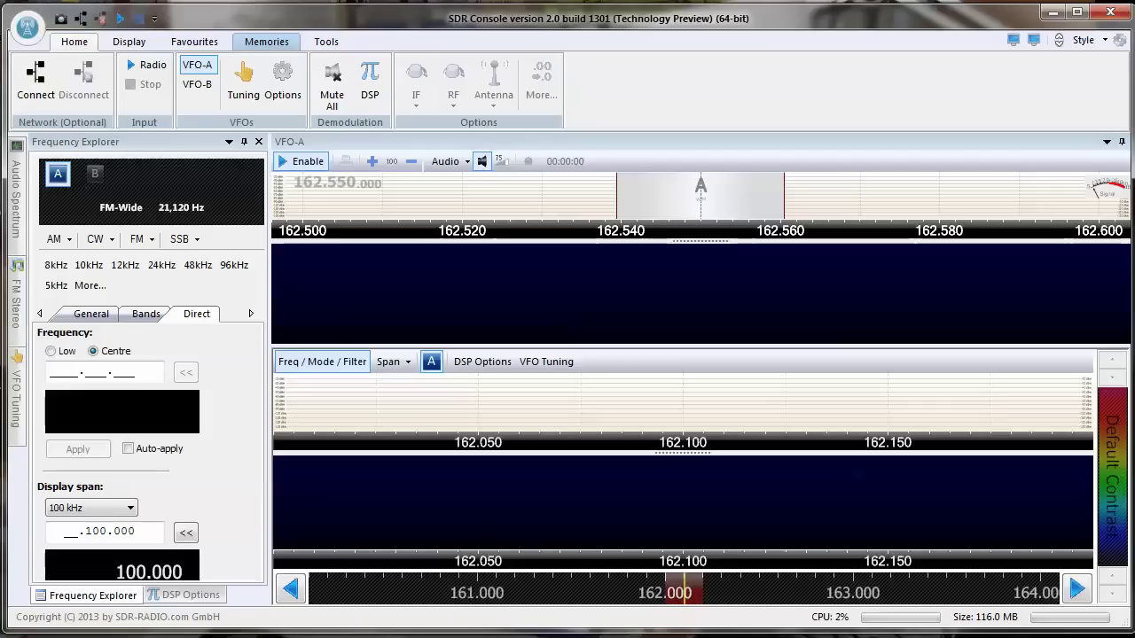
Open the SDR Server manager and check the server's service settings and status.
left_click(326, 42)
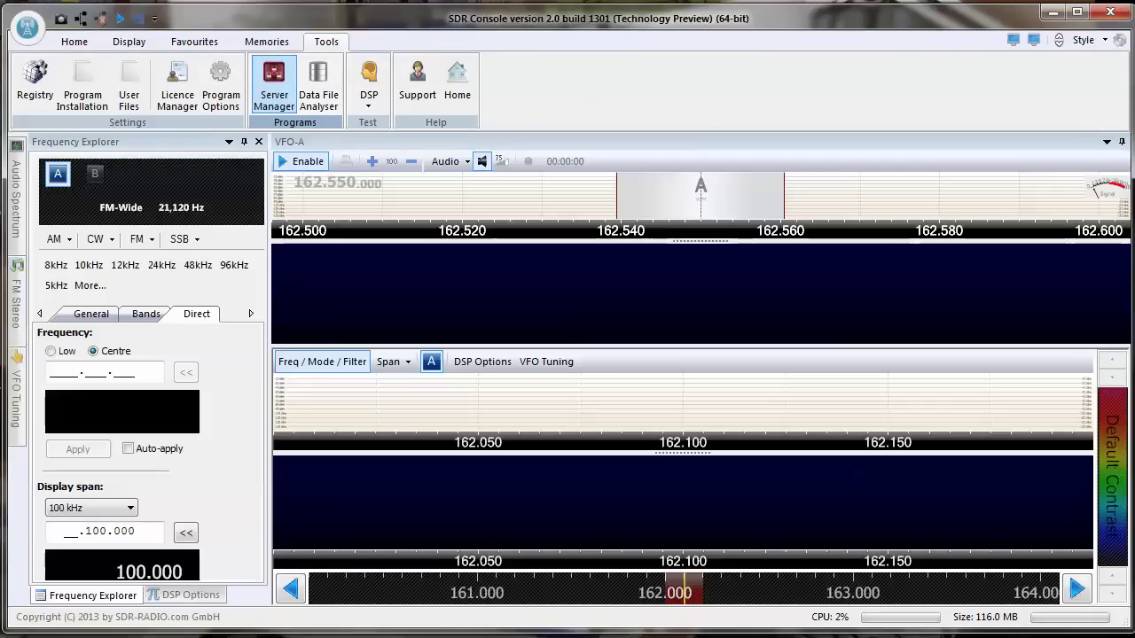
left_click(274, 84)
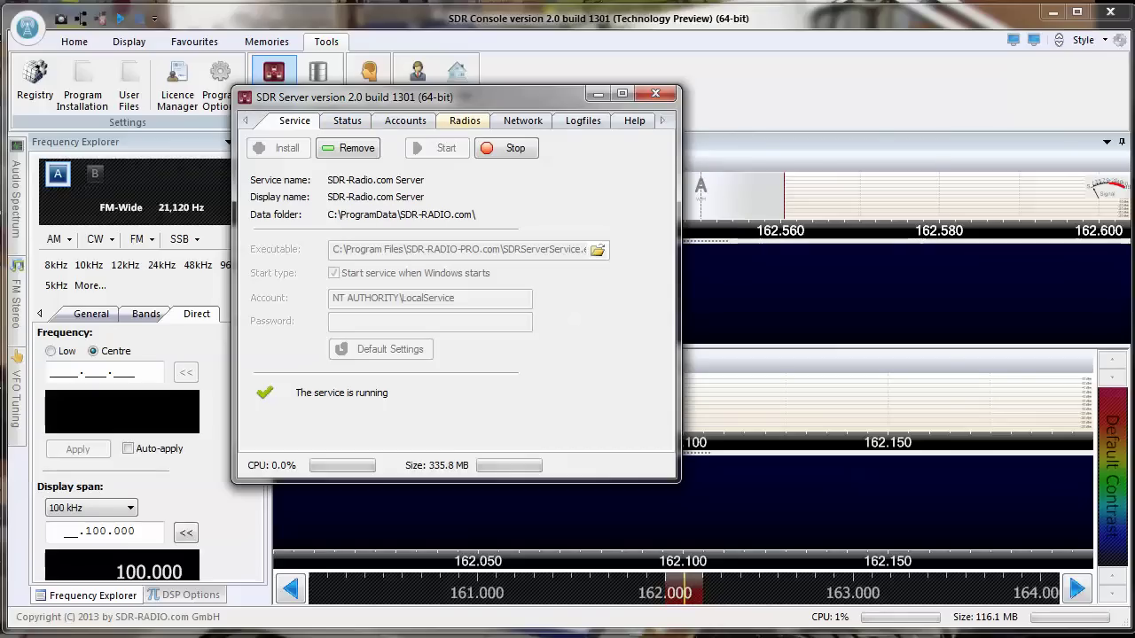
left_click(464, 120)
left_click(294, 120)
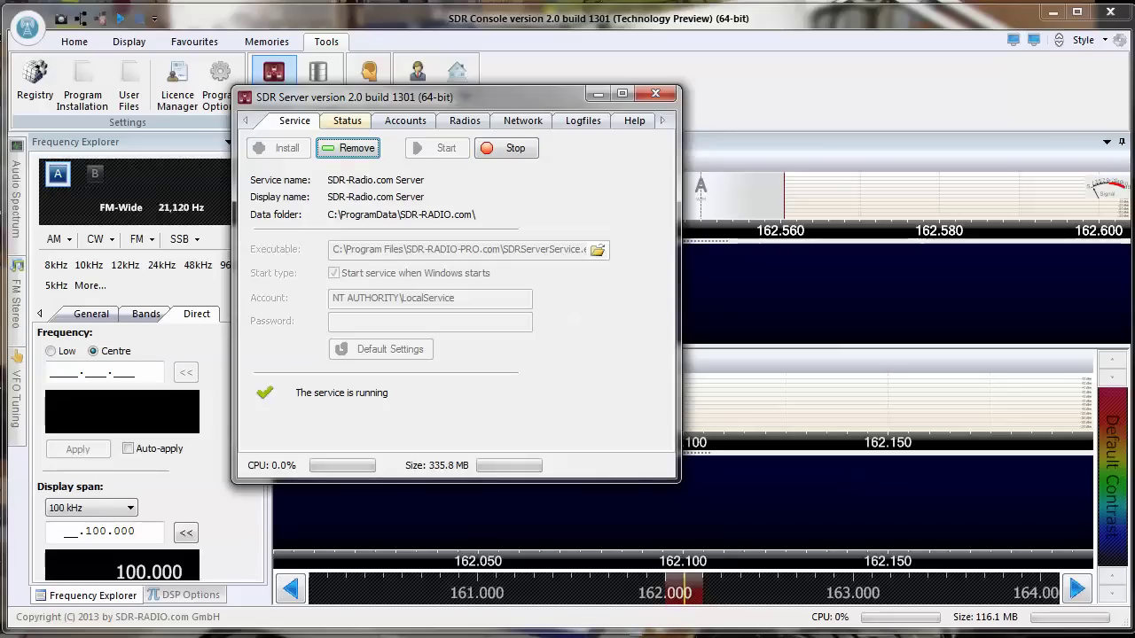
left_click(346, 120)
Add a server user account with the username and account password filled in, and select it in the accounts list.
left_click(405, 120)
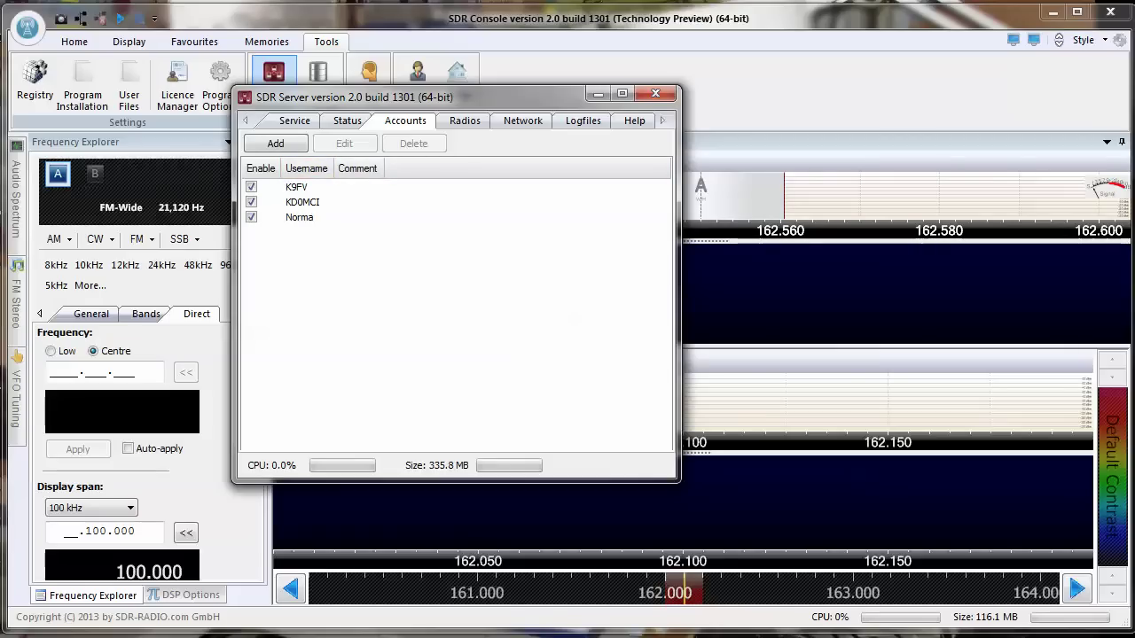
left_click(275, 143)
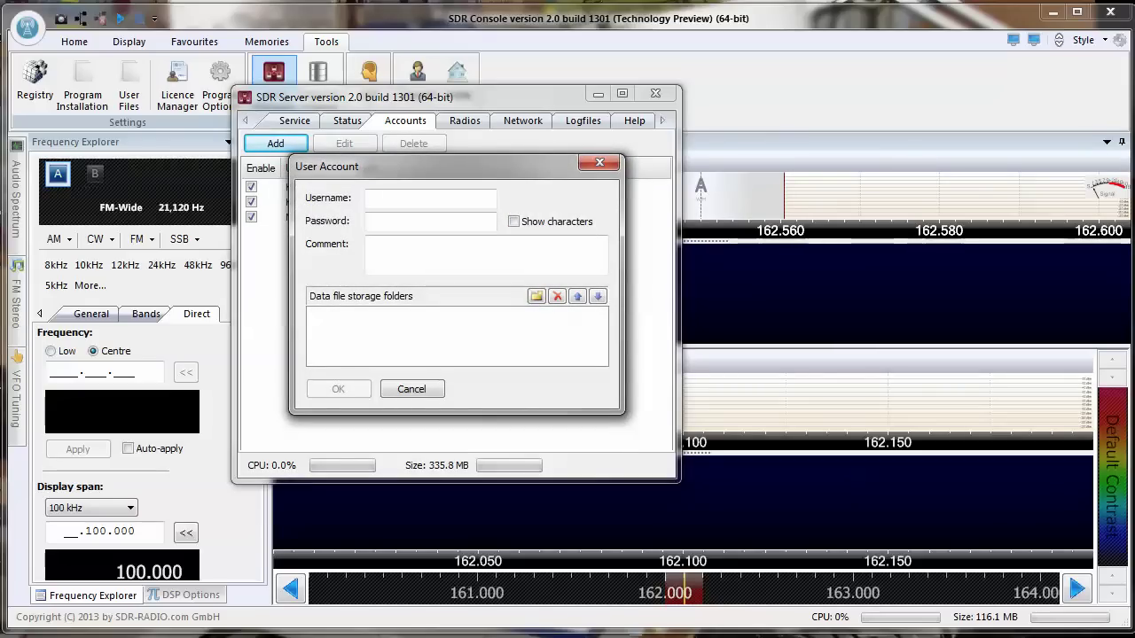
type("W2DRB")
key("Tab")
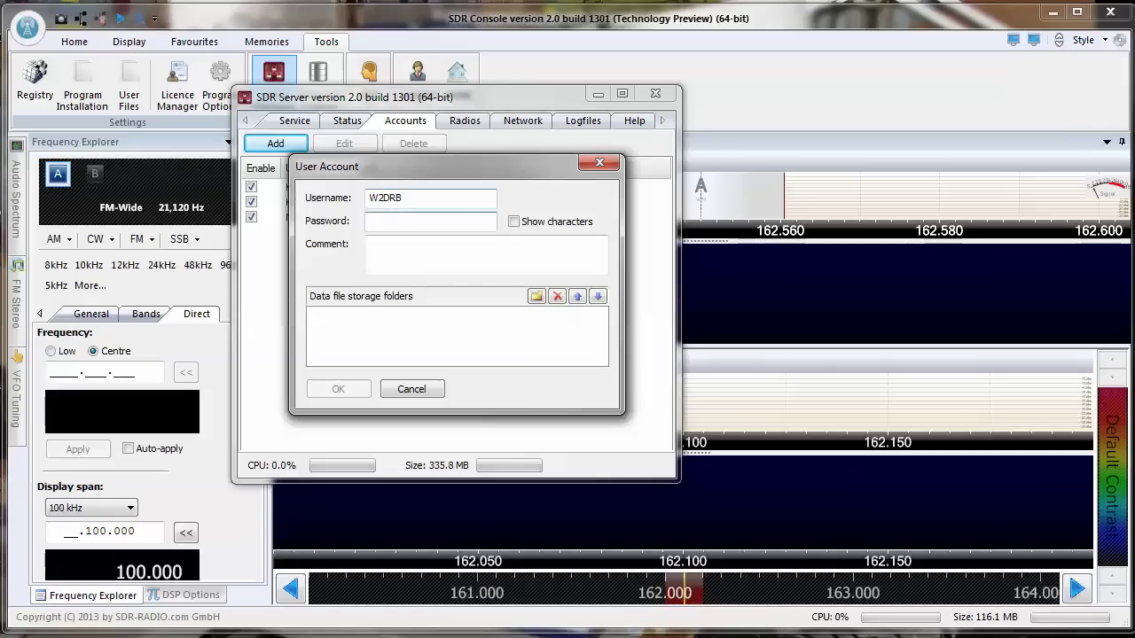
type("pa")
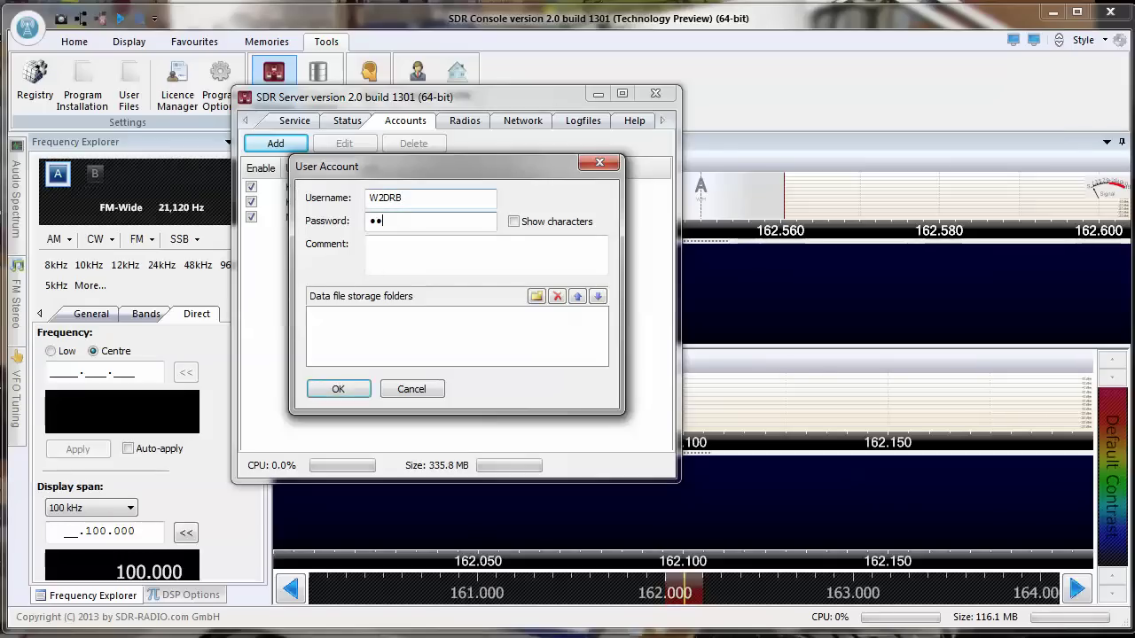
type("sswor")
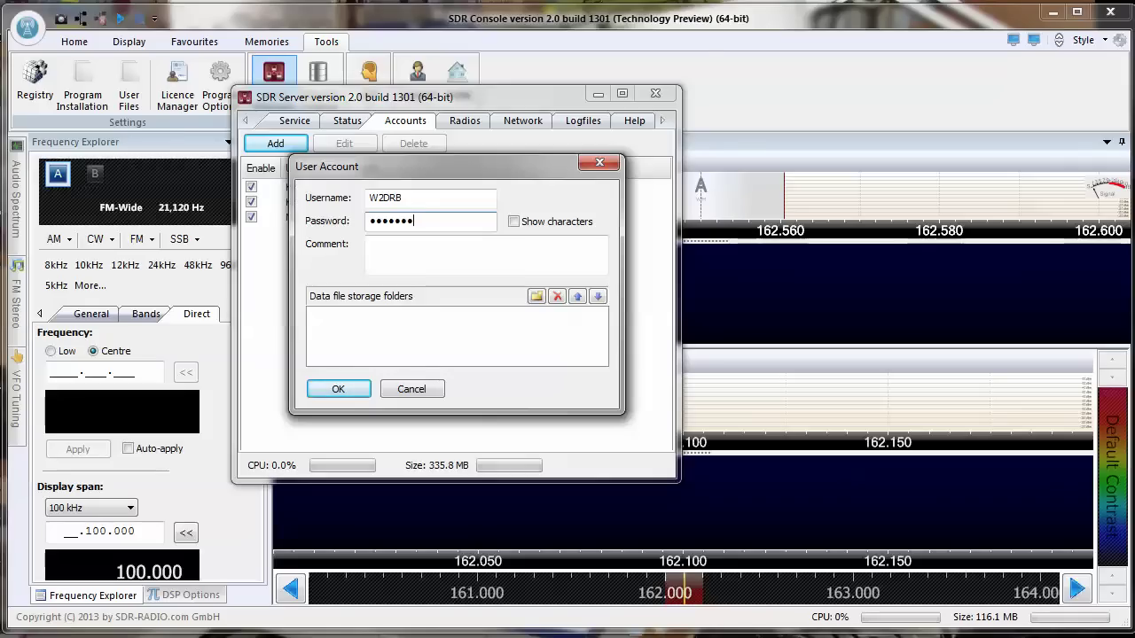
left_click(338, 390)
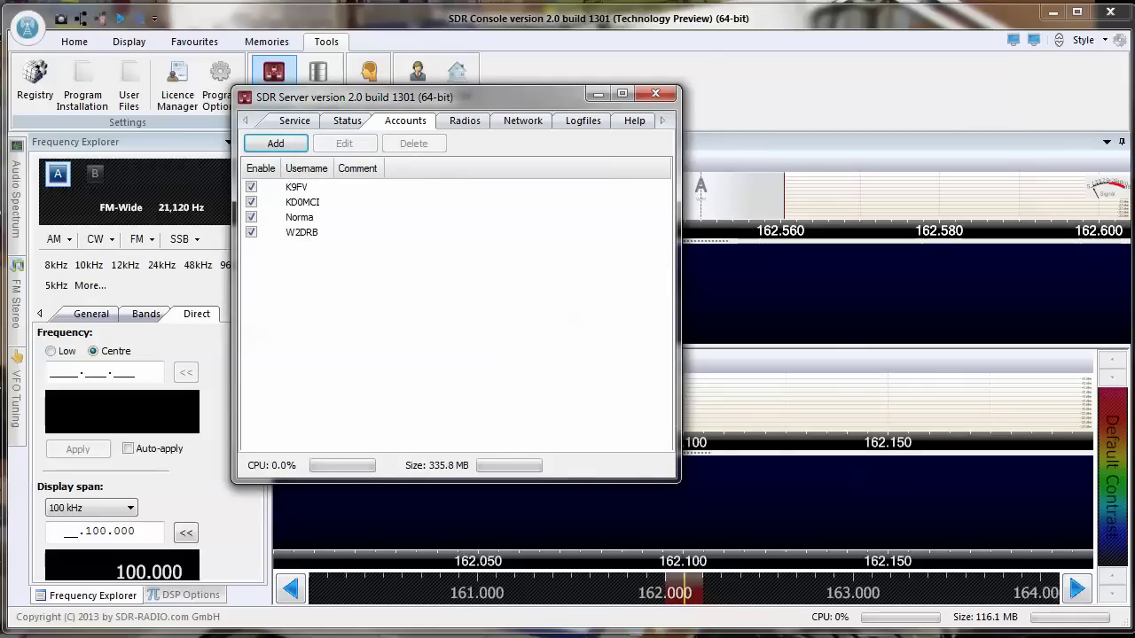
left_click(301, 232)
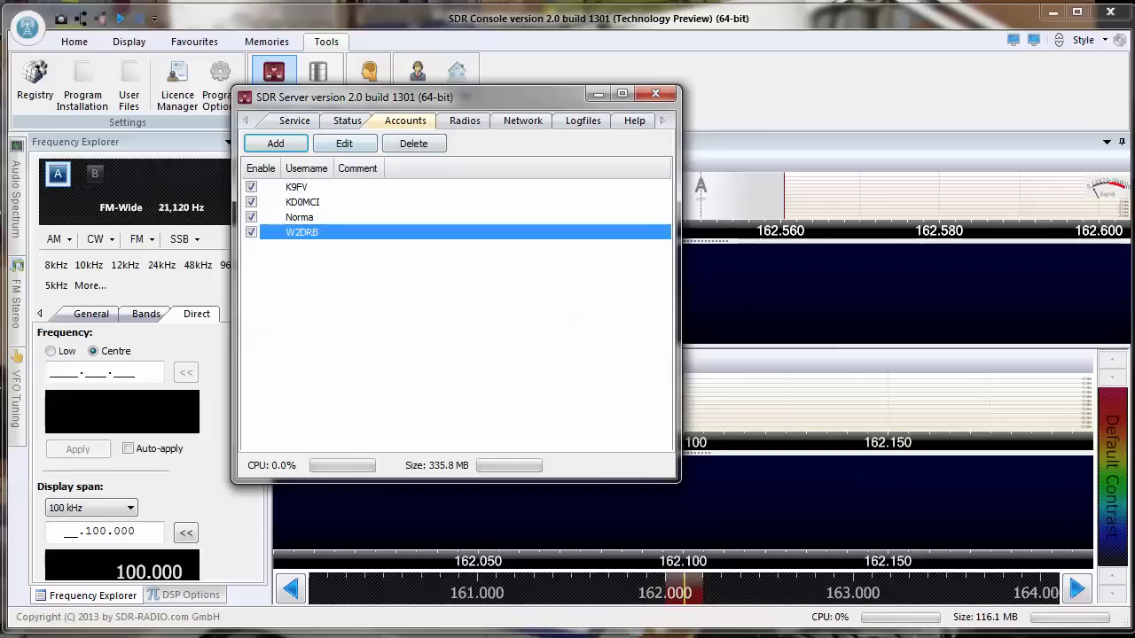
Review the server's defined radios and selectable radio types, and its network connection settings.
left_click(465, 120)
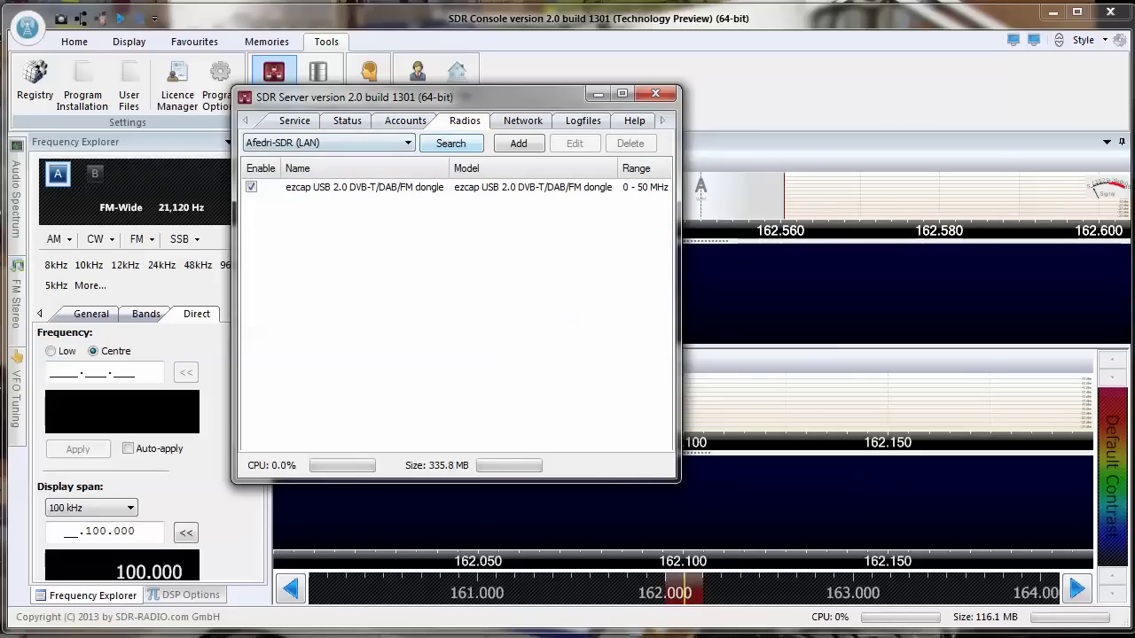
key("alt+Down")
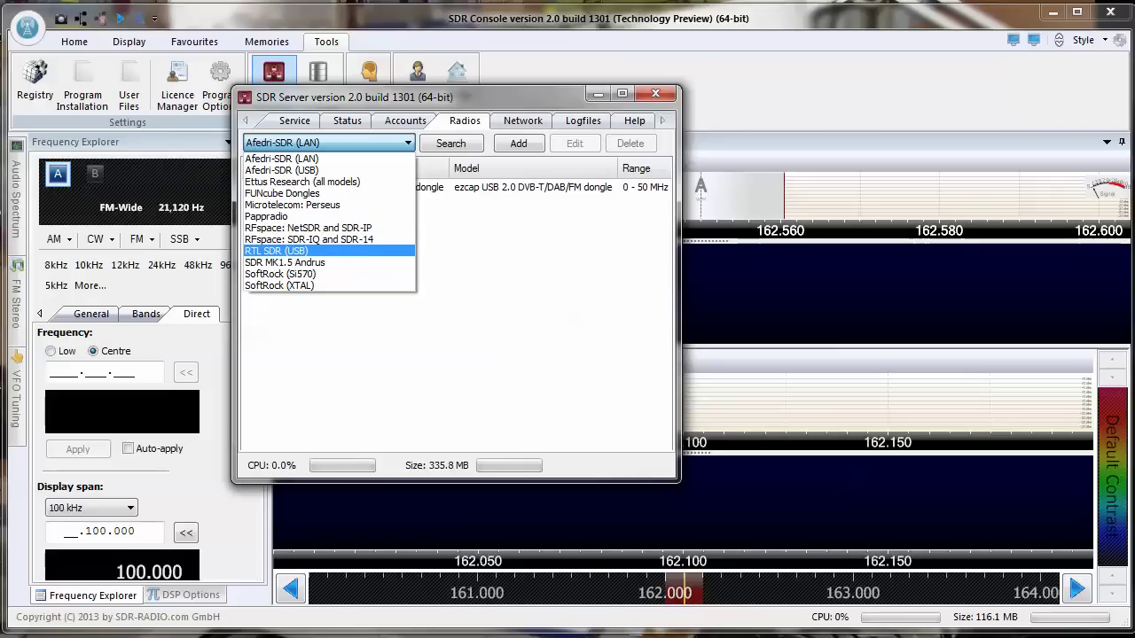
key("Escape")
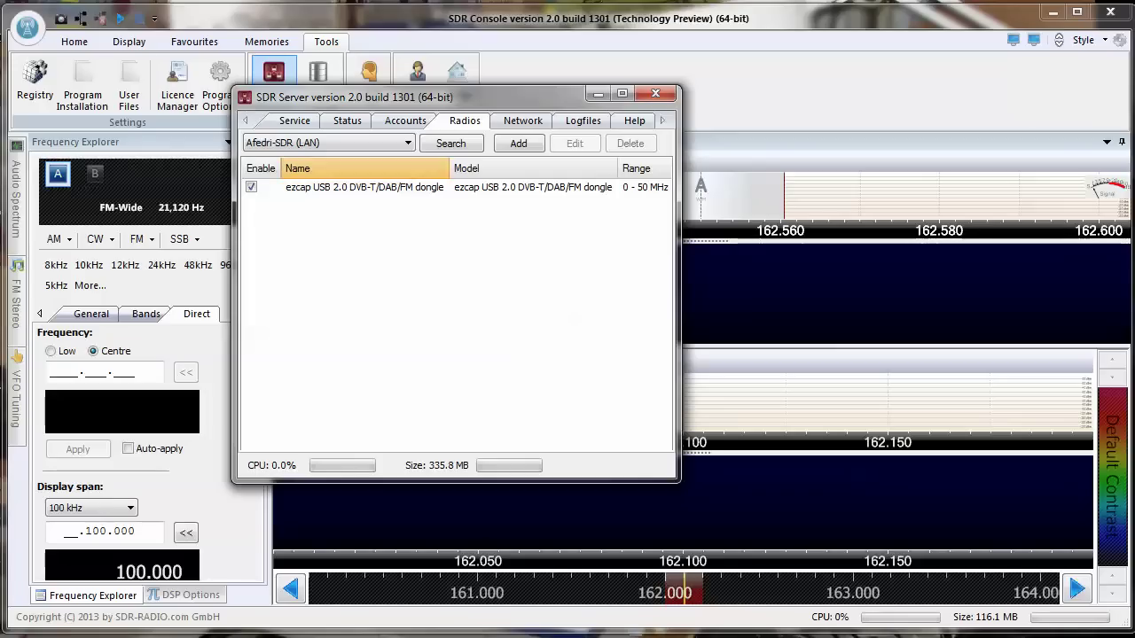
left_click(522, 120)
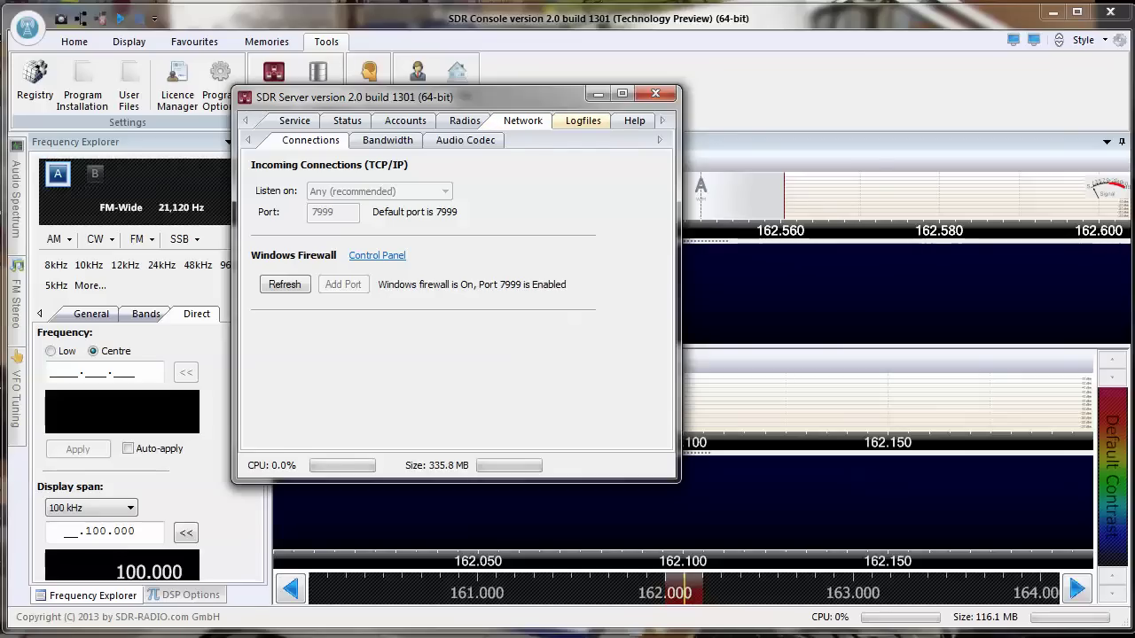
Enlarge the server window and review the connection history log from its earliest to its latest entries.
left_click(583, 121)
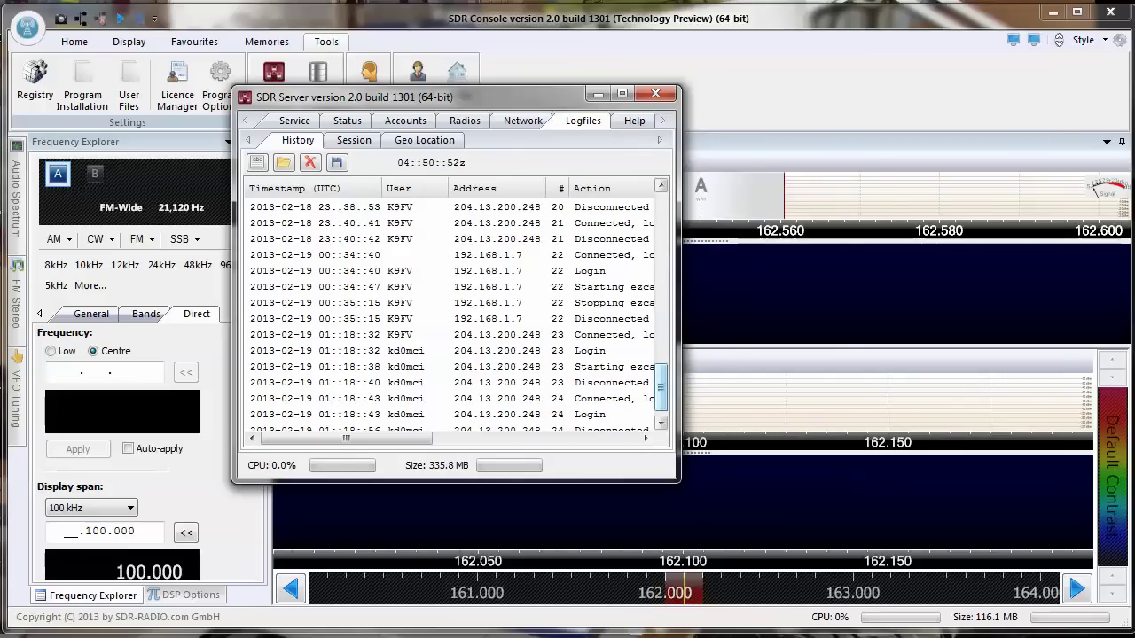
left_click_drag(678, 482, 966, 561)
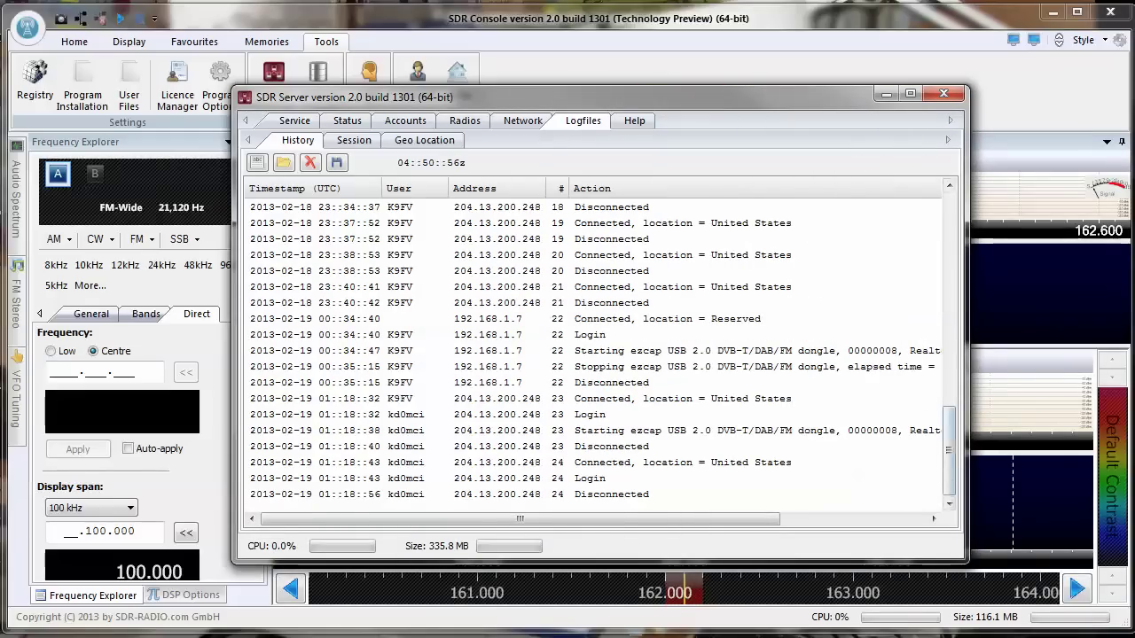
scroll(594, 355, "up", 15)
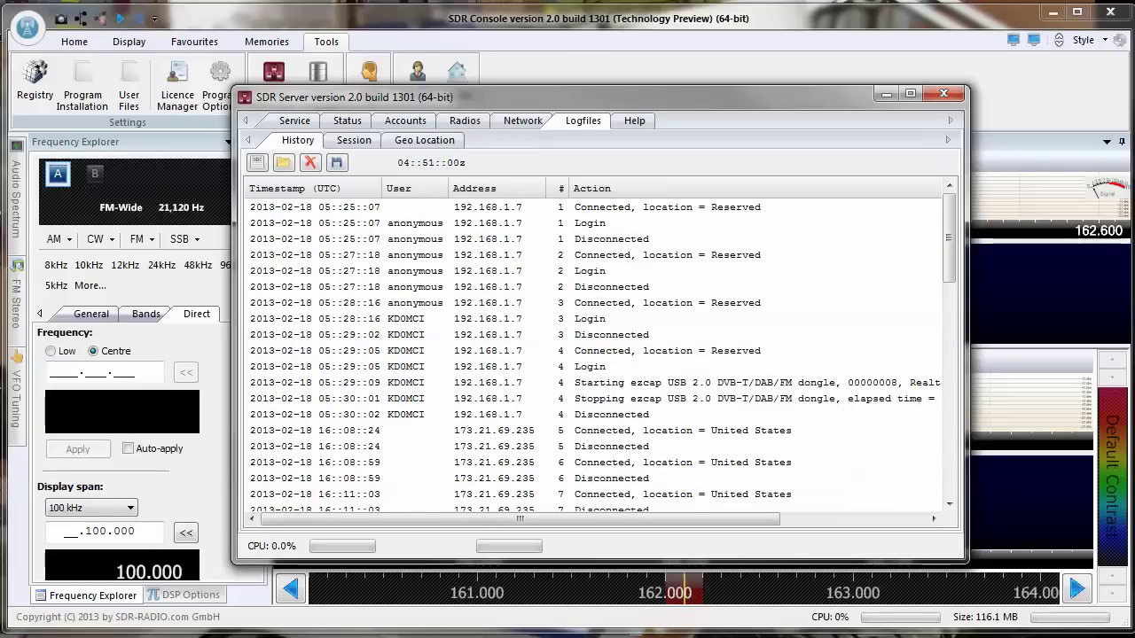
scroll(594, 355, "down", 15)
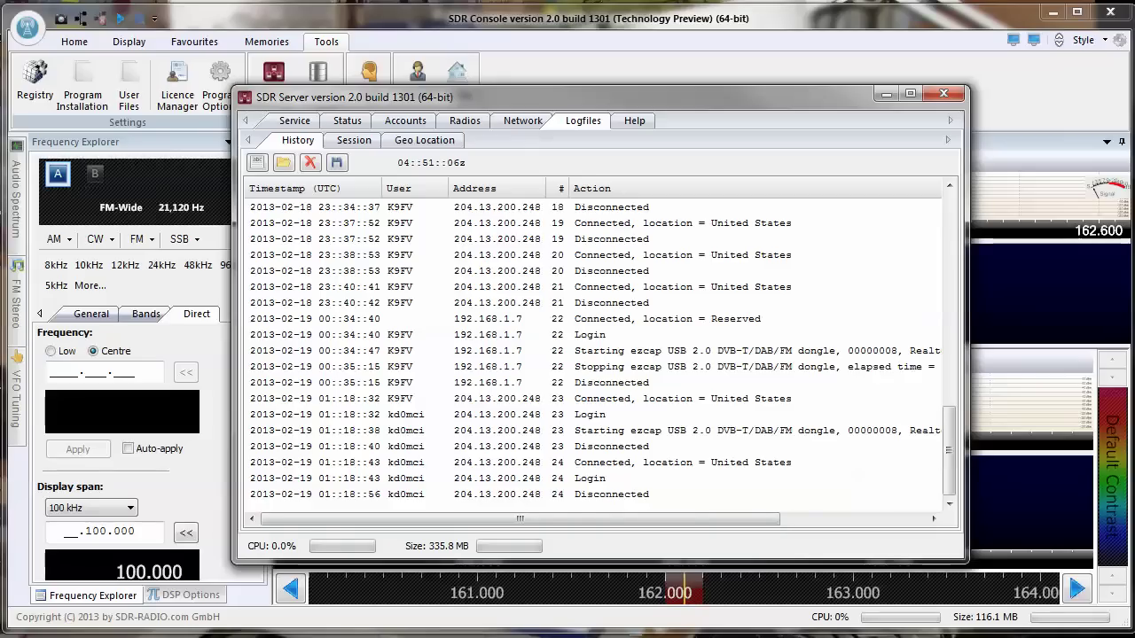
Examine the session log for the server's login, radio start and thread closing entries.
left_click(354, 140)
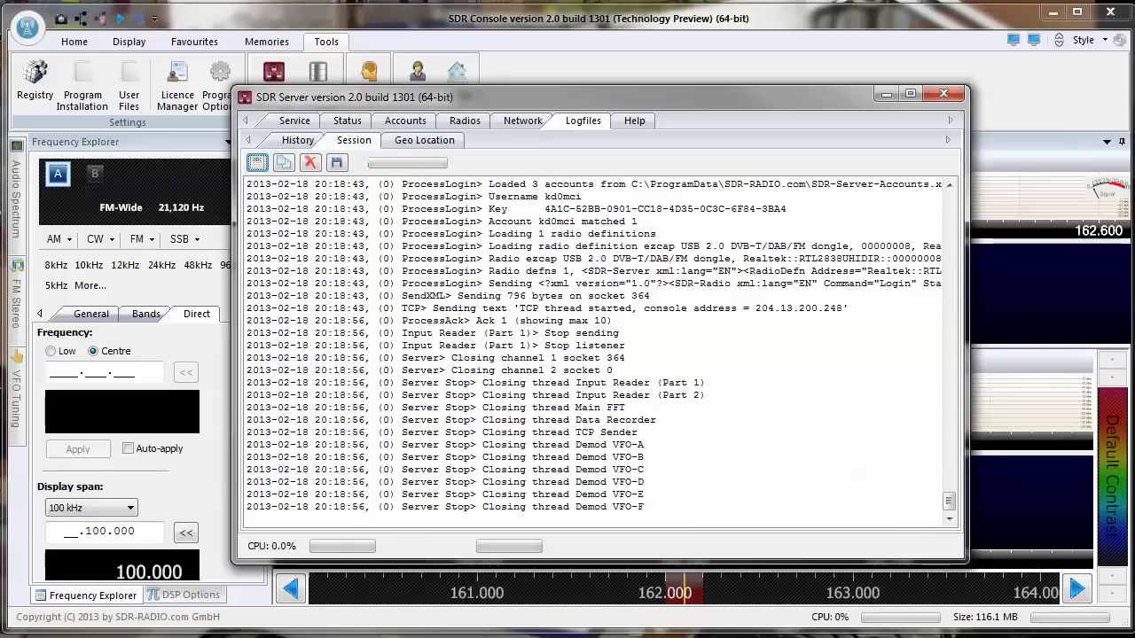
left_click(532, 456)
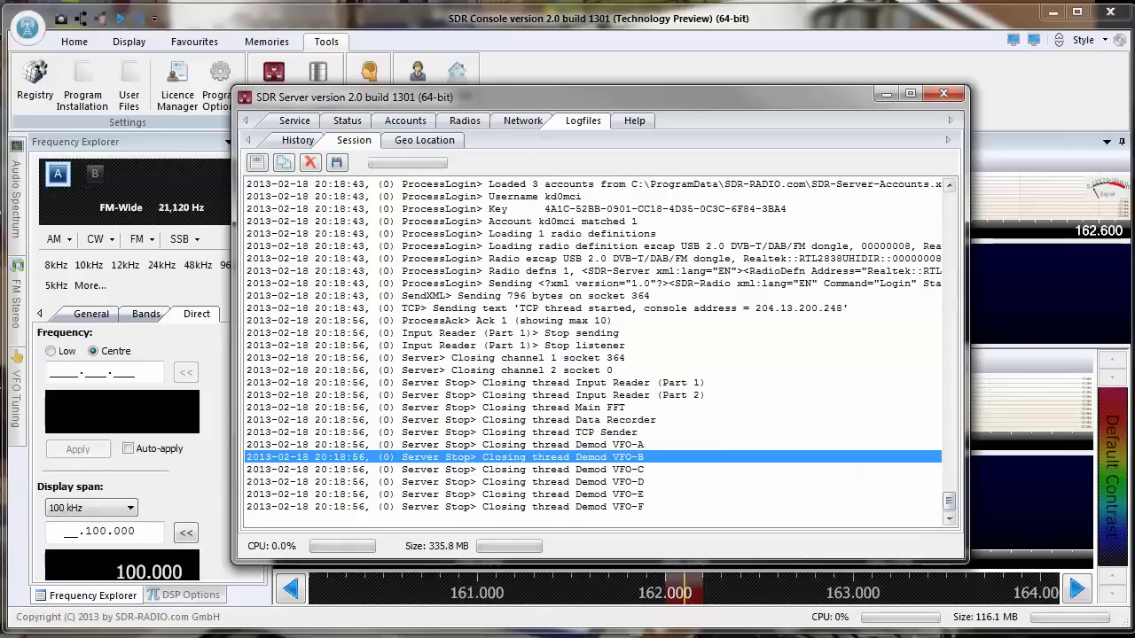
scroll(593, 351, "up", 10)
scroll(605, 352, "up", 10)
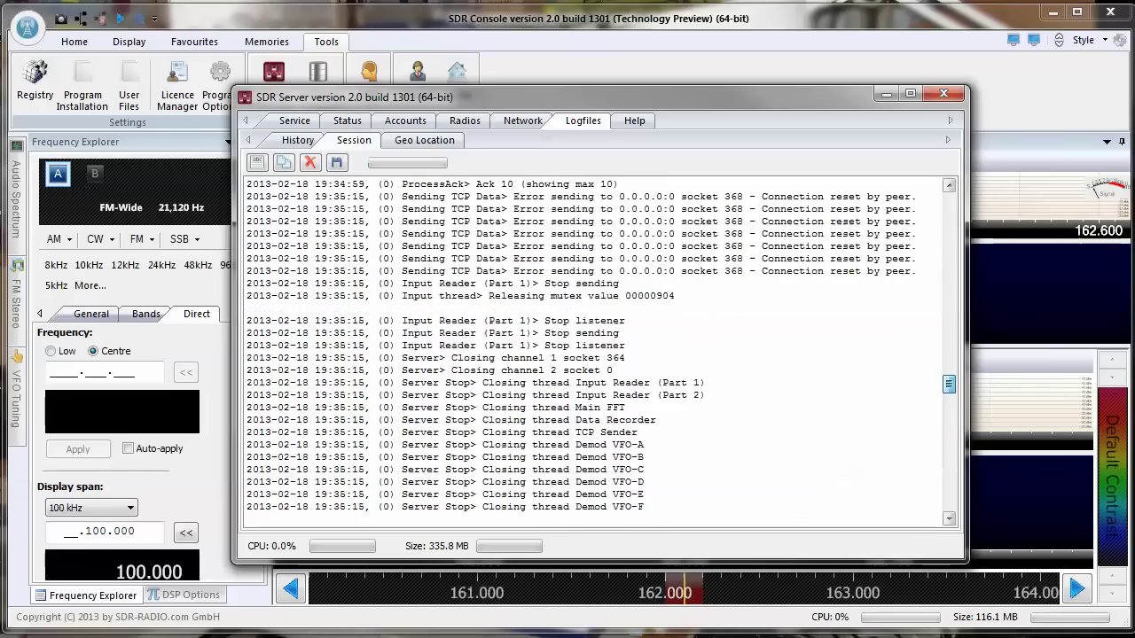
scroll(605, 353, "down", 6)
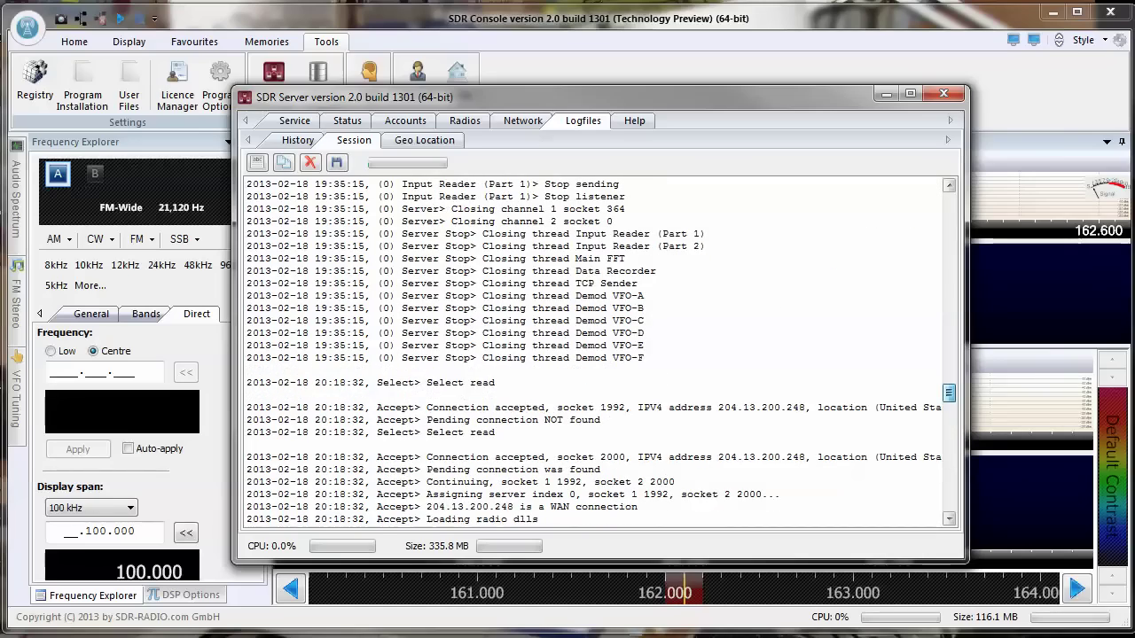
scroll(605, 353, "down", 15)
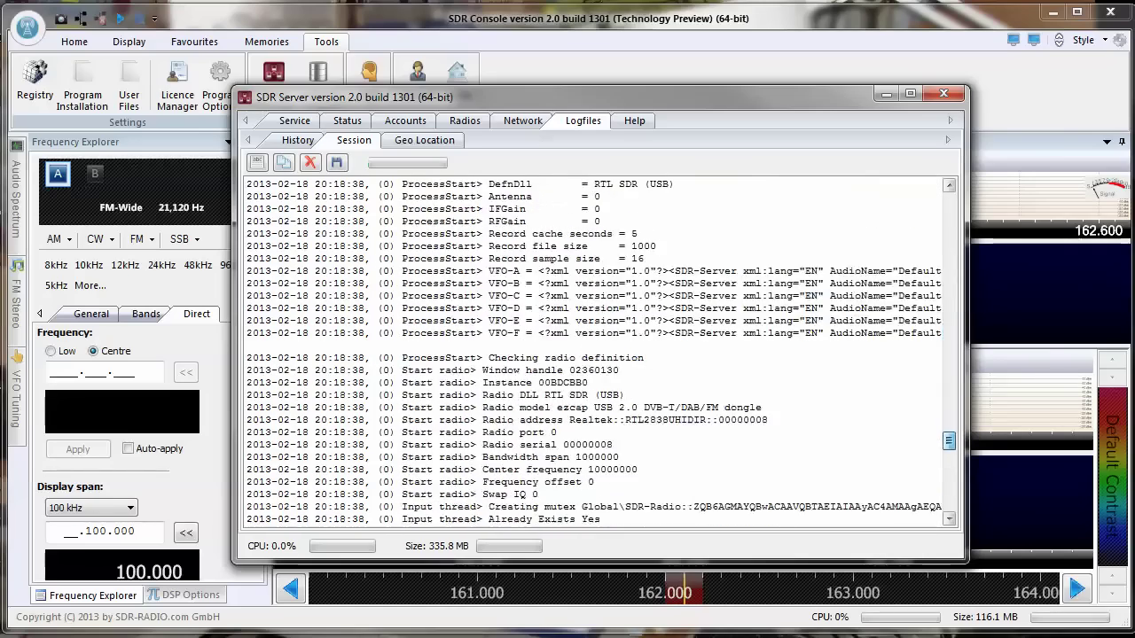
scroll(601, 352, "down", 8)
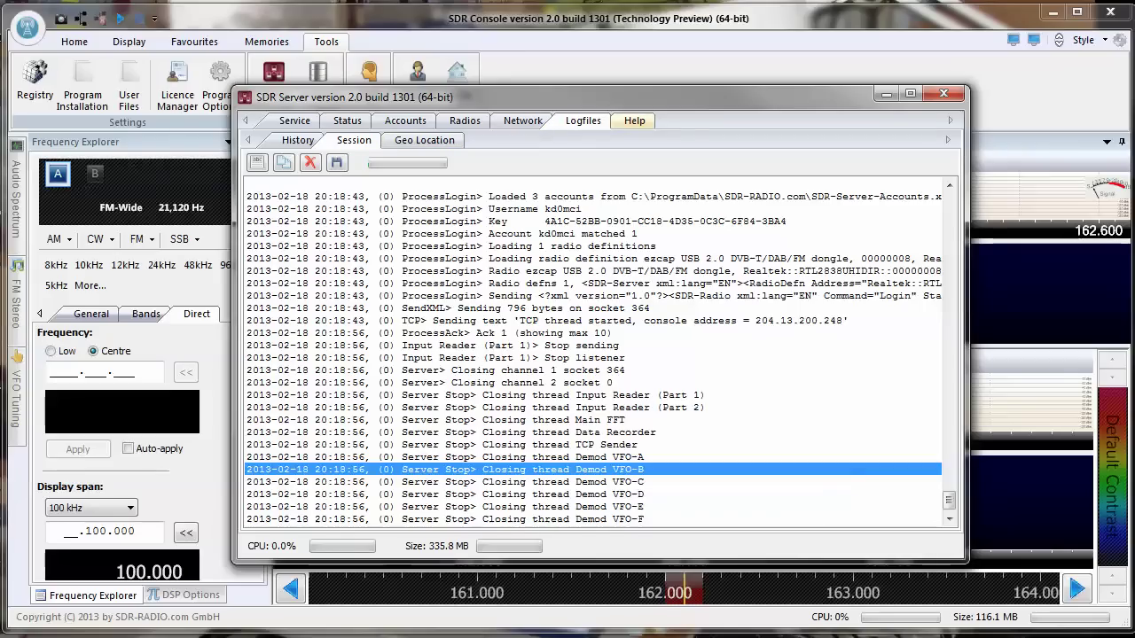
Read the server help on the firewall ports needed for the console, server and Ethernet-based radios.
left_click(634, 120)
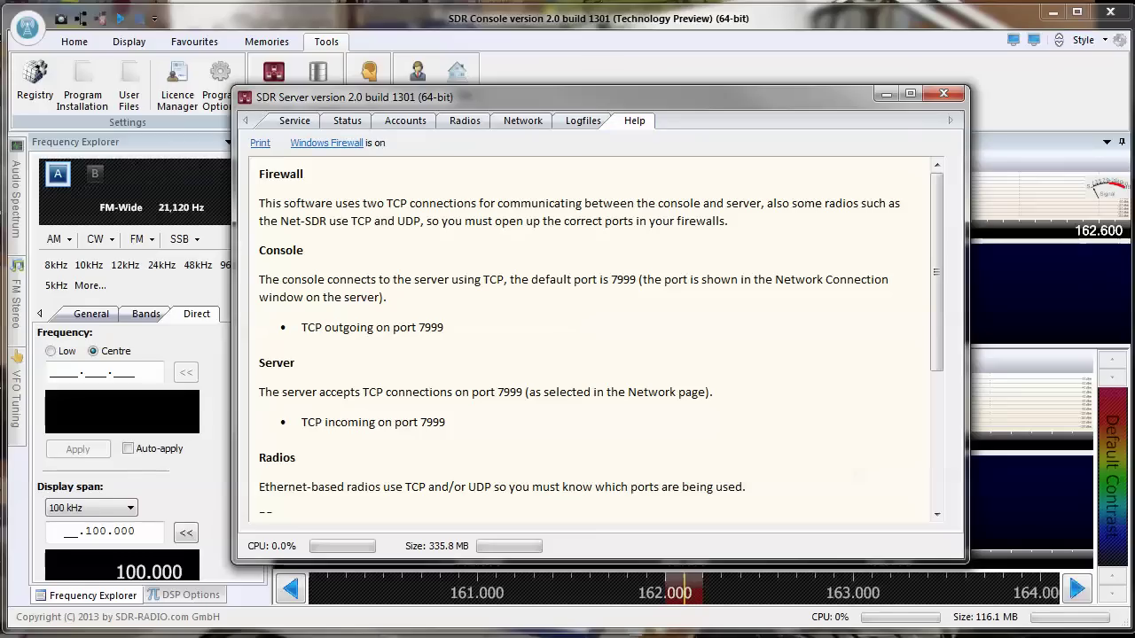
scroll(594, 341, "down", 5)
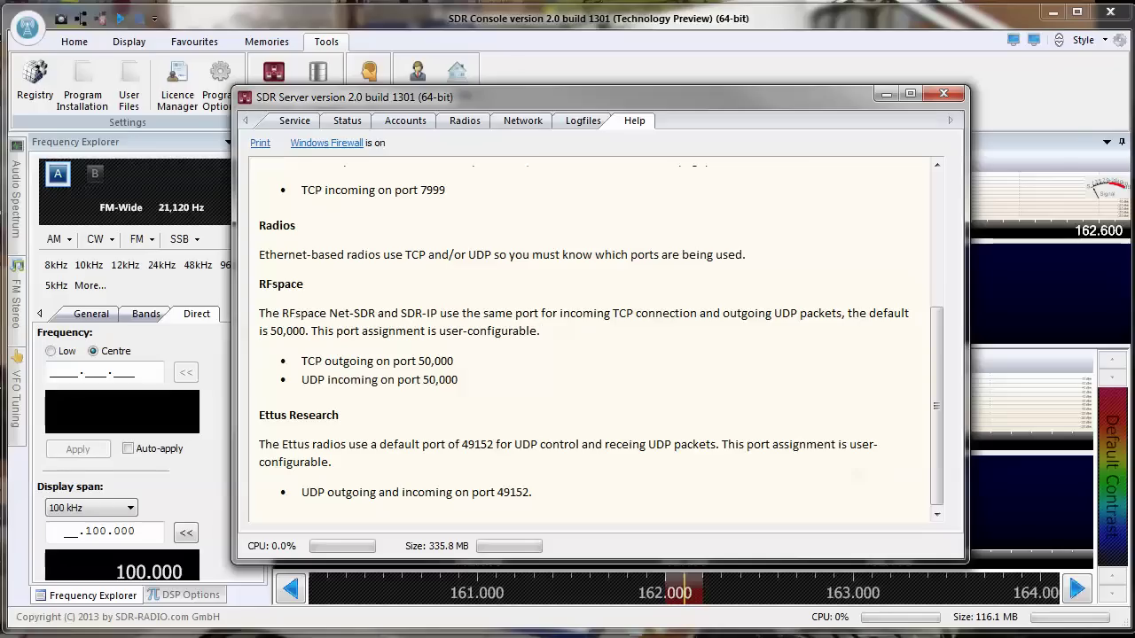
scroll(540, 330, "up", 5)
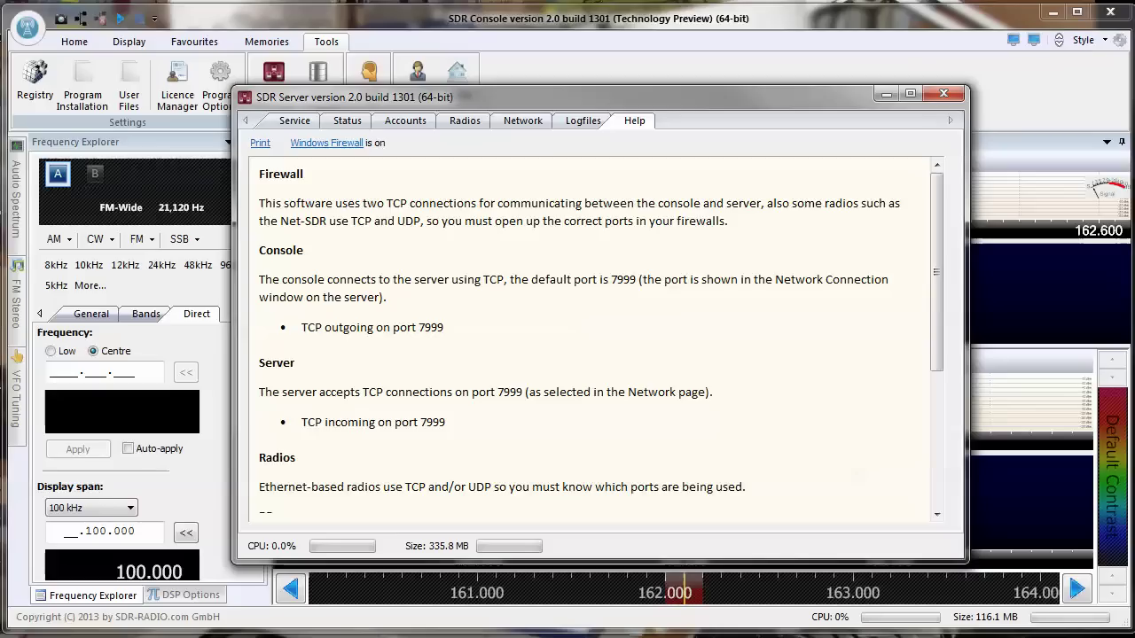
Go back through the server's configuration pages to the service page and close the SDR Server manager.
left_click(583, 121)
left_click(523, 120)
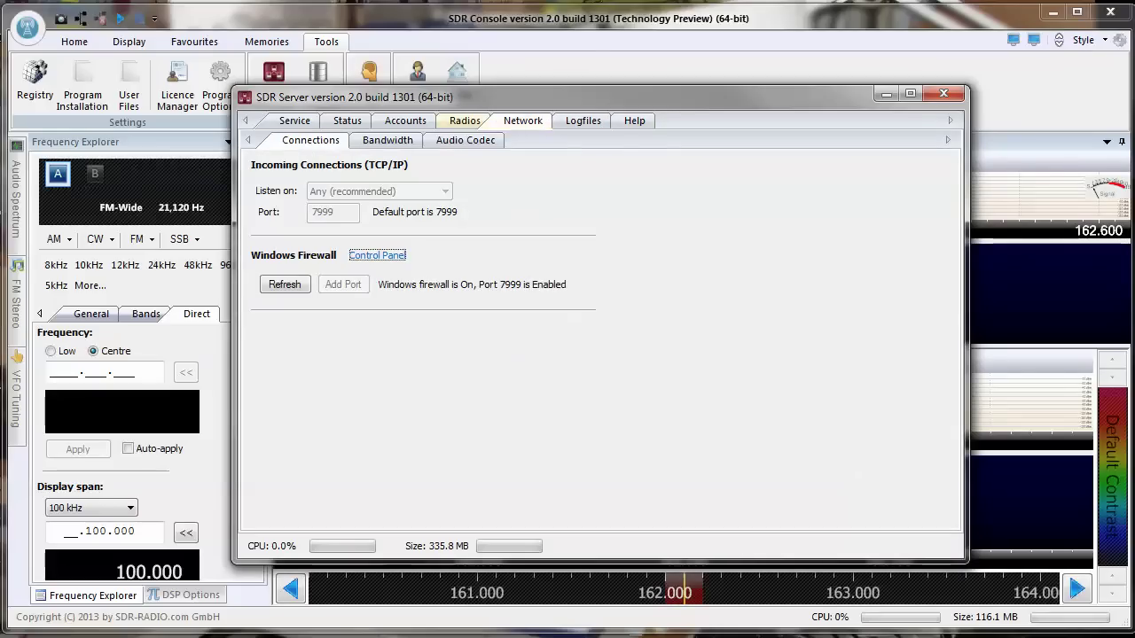
left_click(465, 121)
left_click(405, 121)
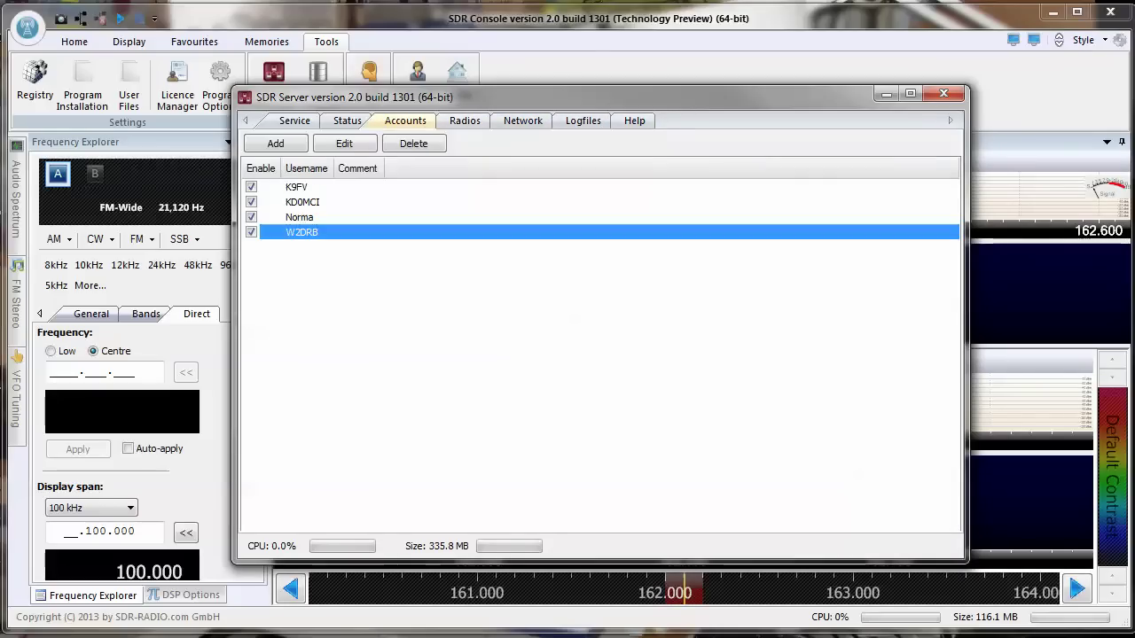
left_click(346, 121)
left_click(295, 121)
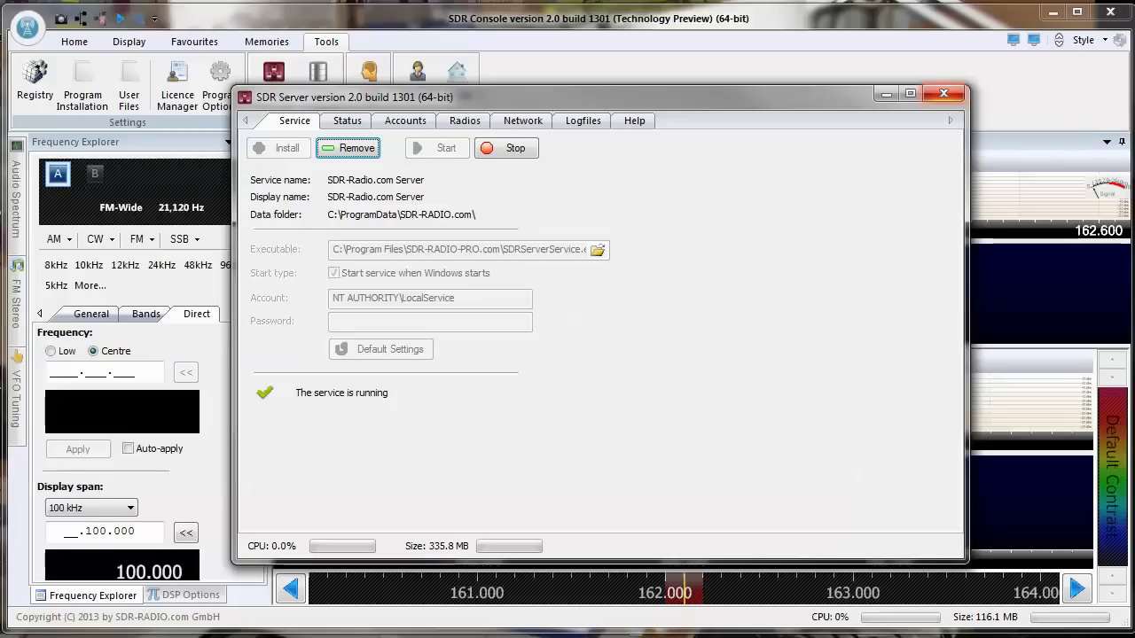
left_click(944, 93)
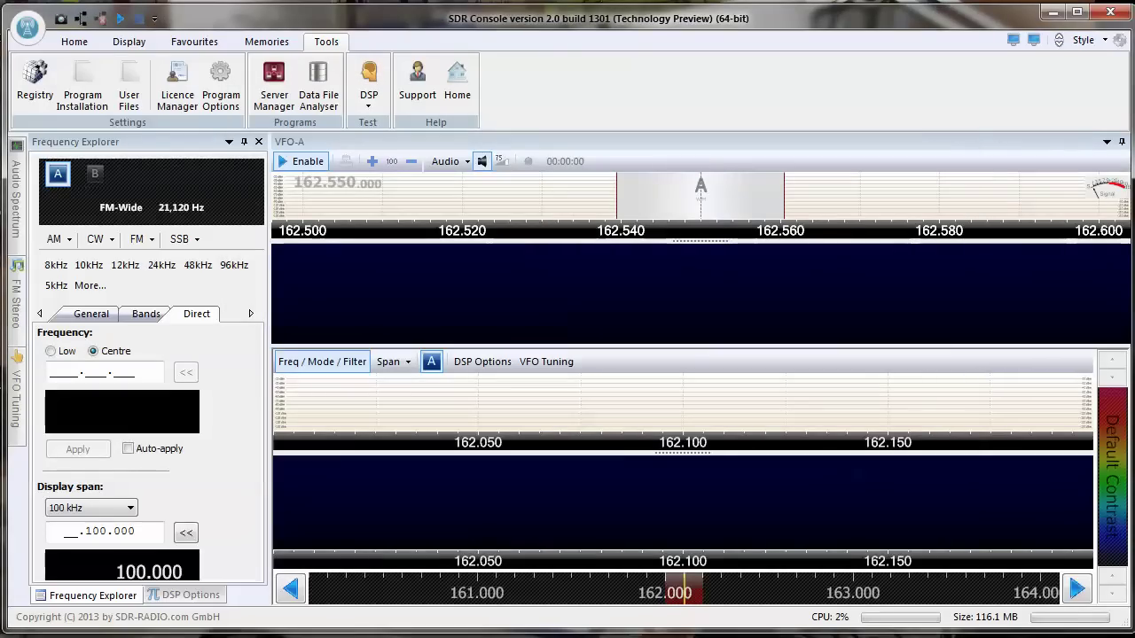